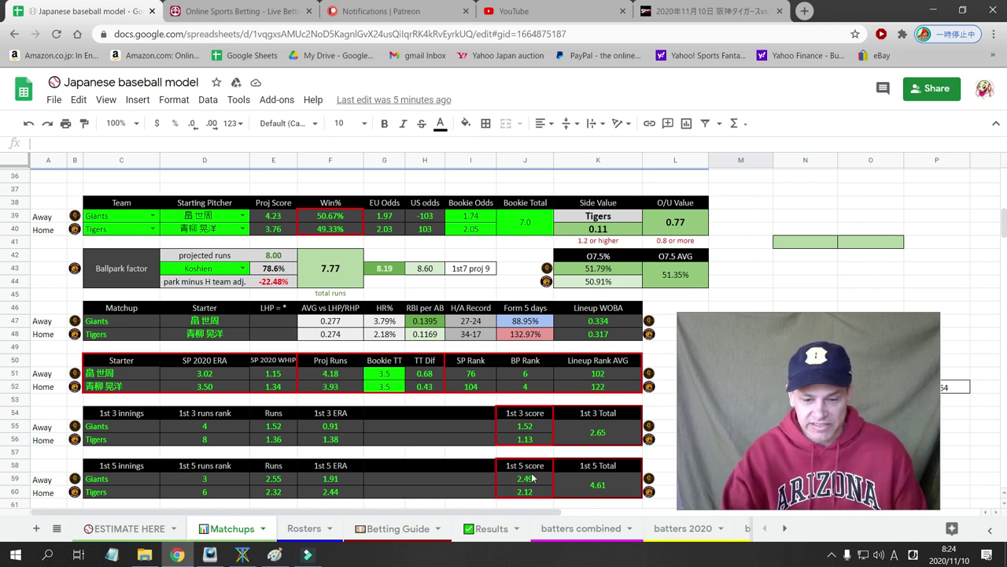
- Open the Results sheet and review the all-time and 2020 winning percentages in the win-loss table
left_click(483, 535)
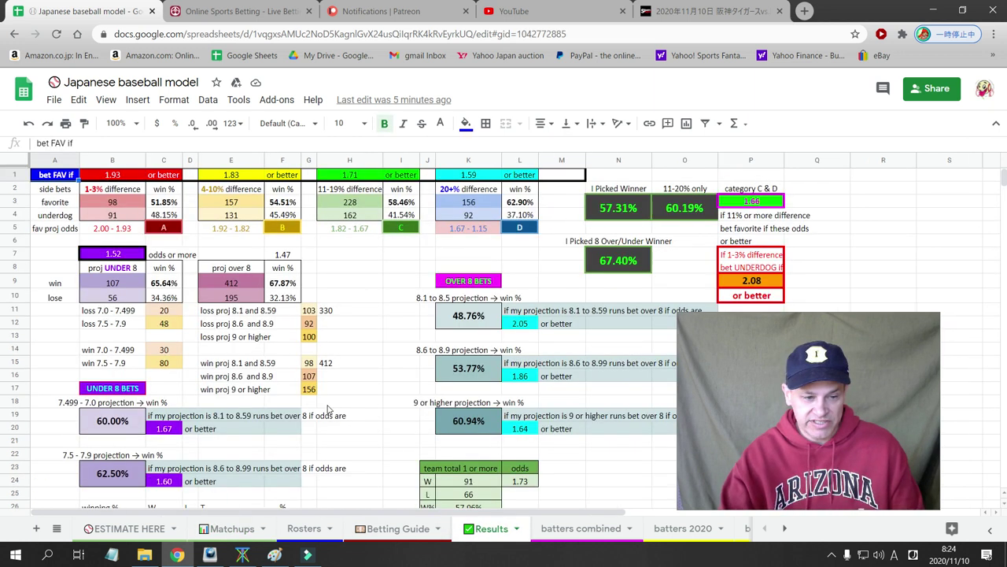
scroll(326, 413, "down", 5)
scroll(247, 329, "up", 1)
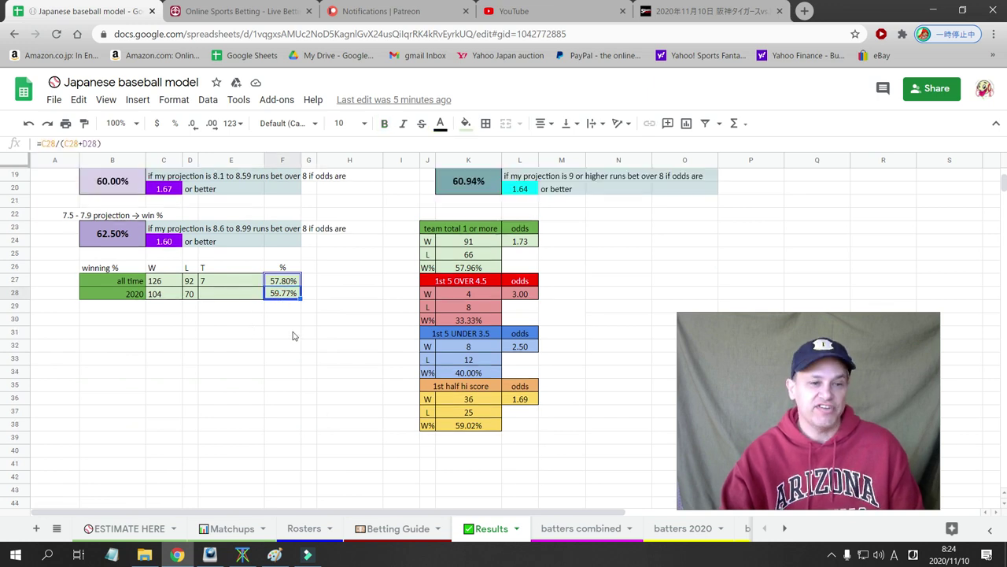
left_click(292, 335)
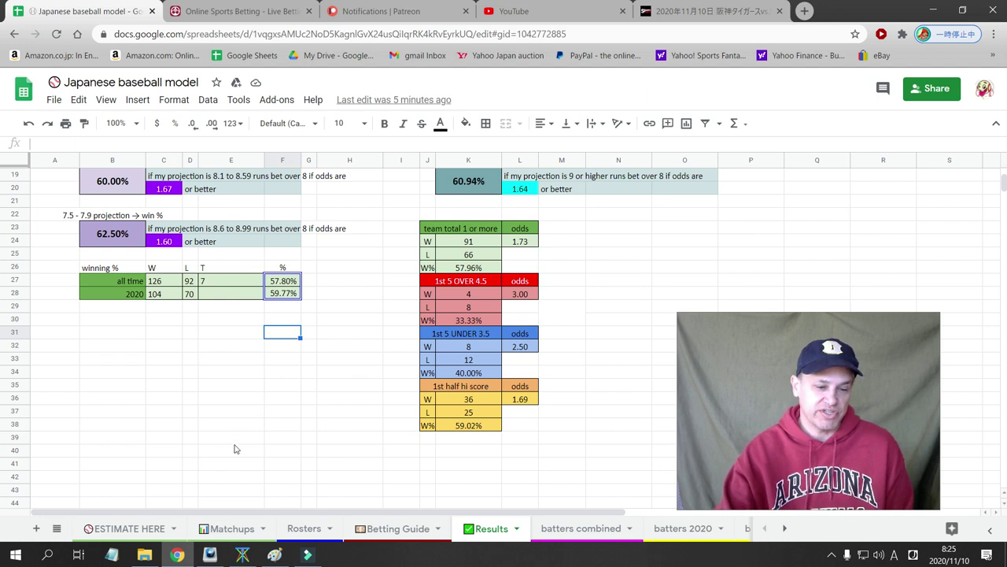
- On the Matchups sheet, compare the Giants–Tigers projected total runs and win percentage with the bookie total and odds
left_click(225, 525)
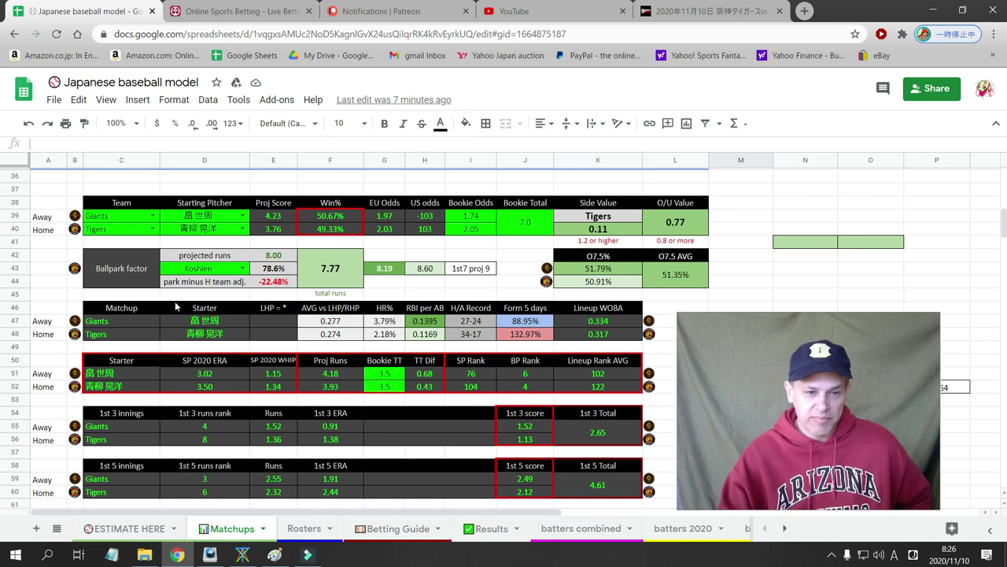
left_click(331, 272)
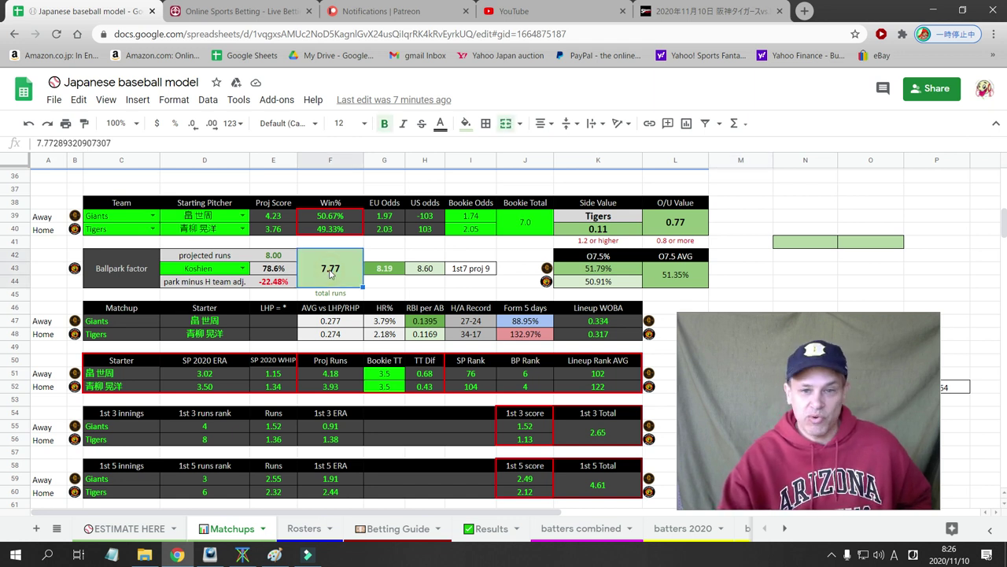
left_click(538, 232)
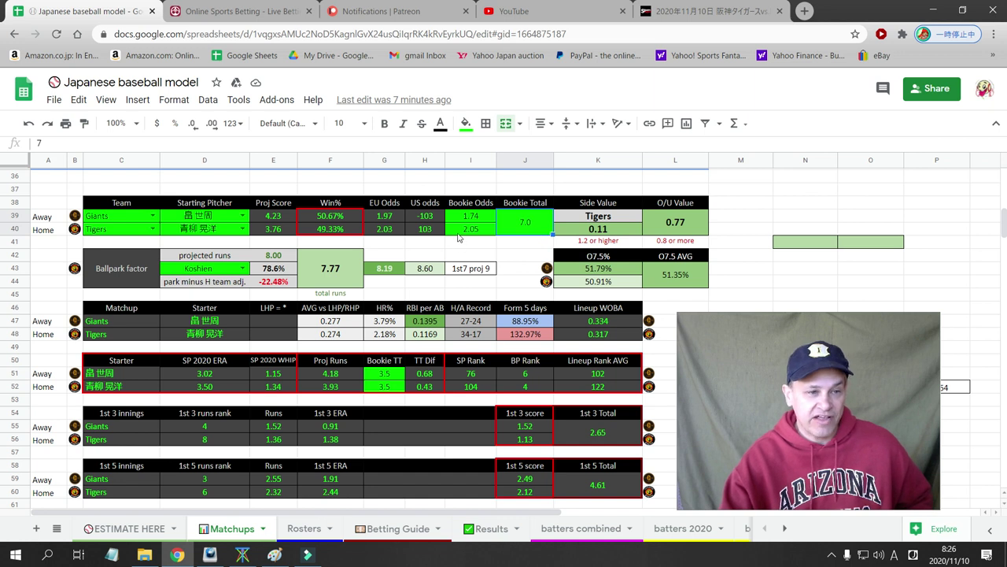
left_click(331, 221)
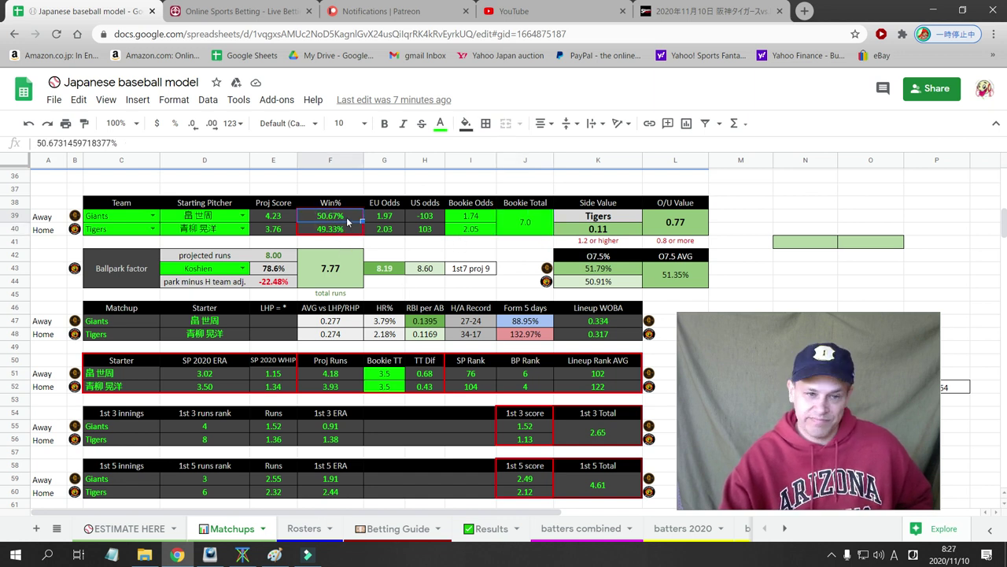
left_click(468, 218)
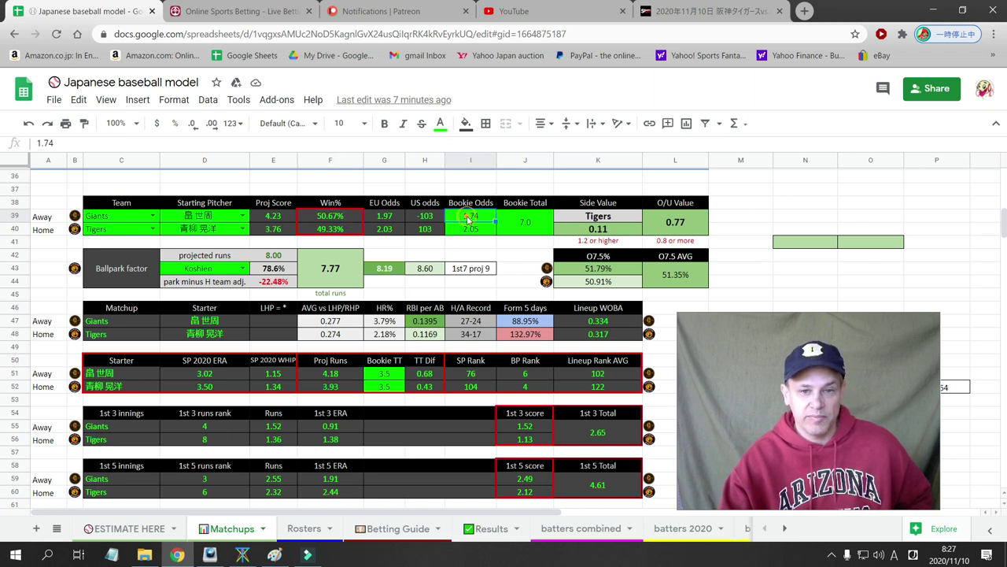
left_click(509, 256)
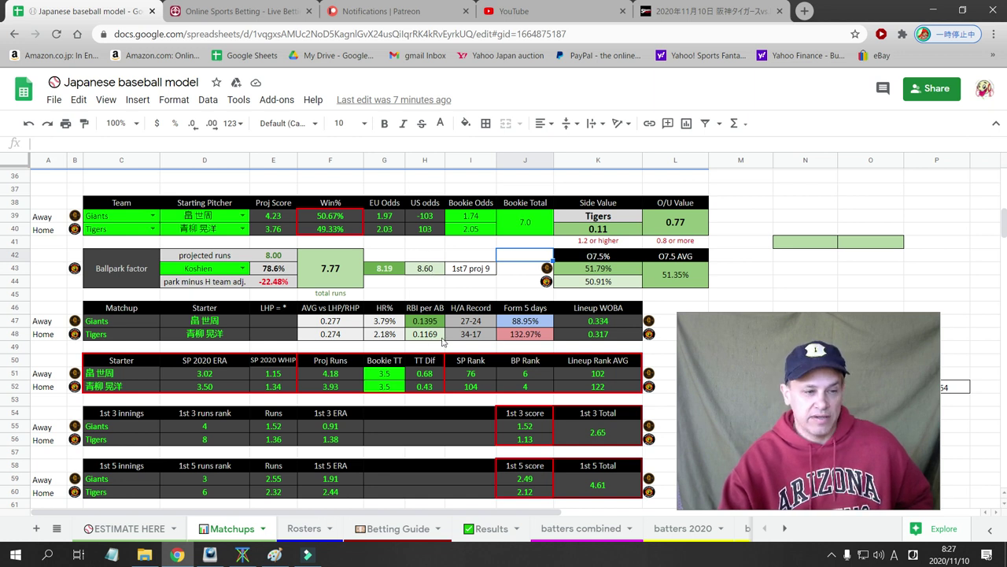
- Examine the Giants and Tigers five-day form, starting pitcher and bullpen ranks, and average lineup ranks
left_click(525, 334)
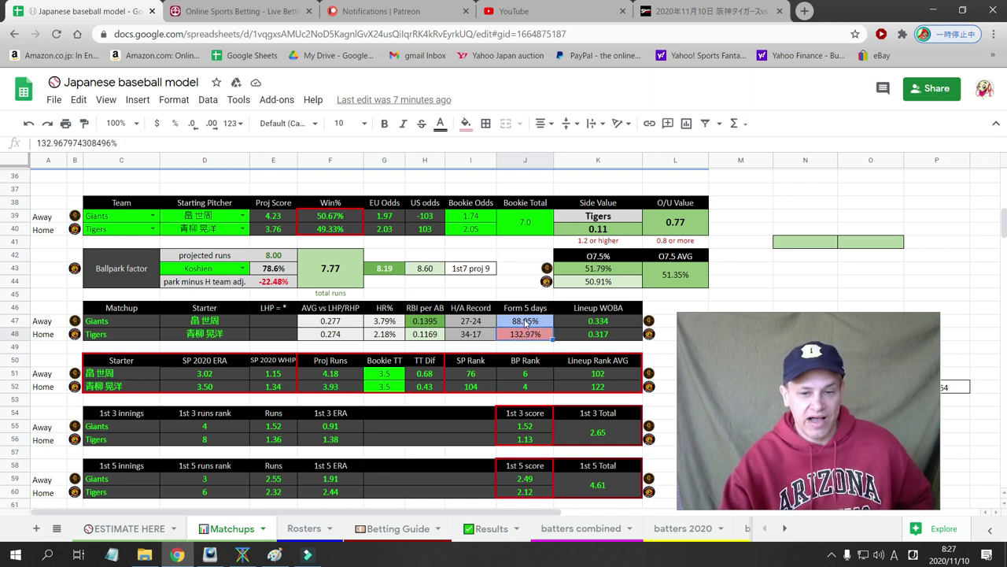
left_click(526, 320)
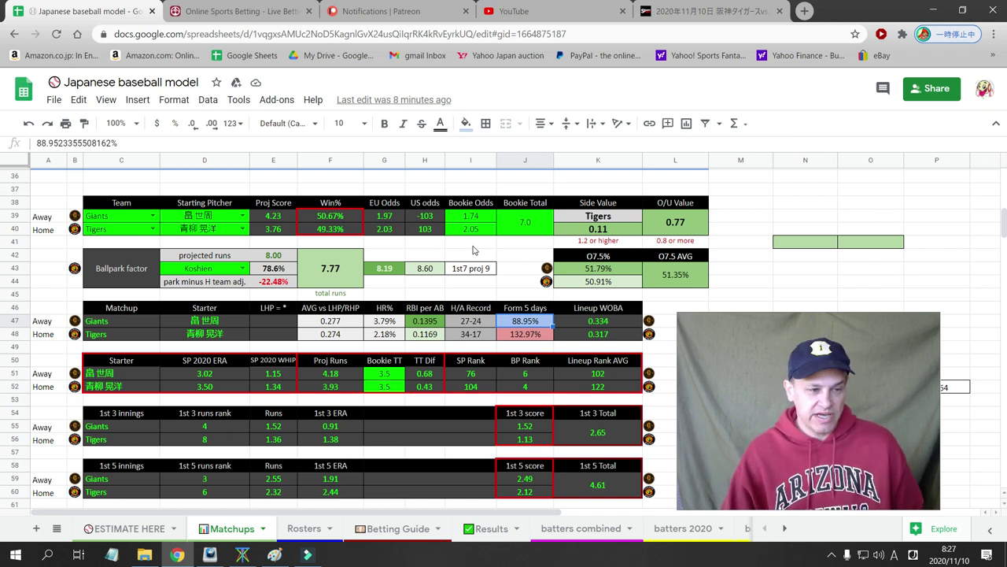
left_click(477, 375)
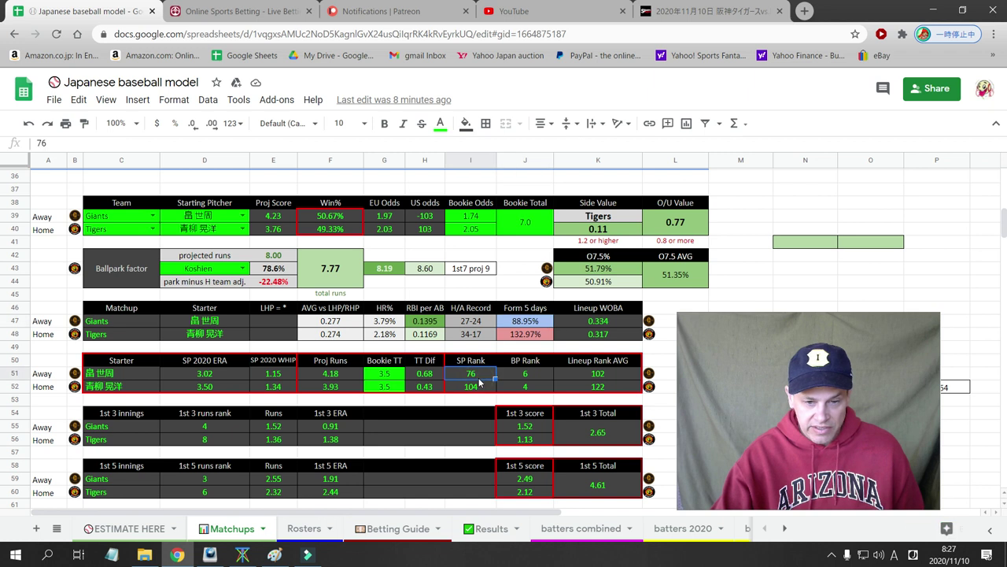
left_click(528, 388)
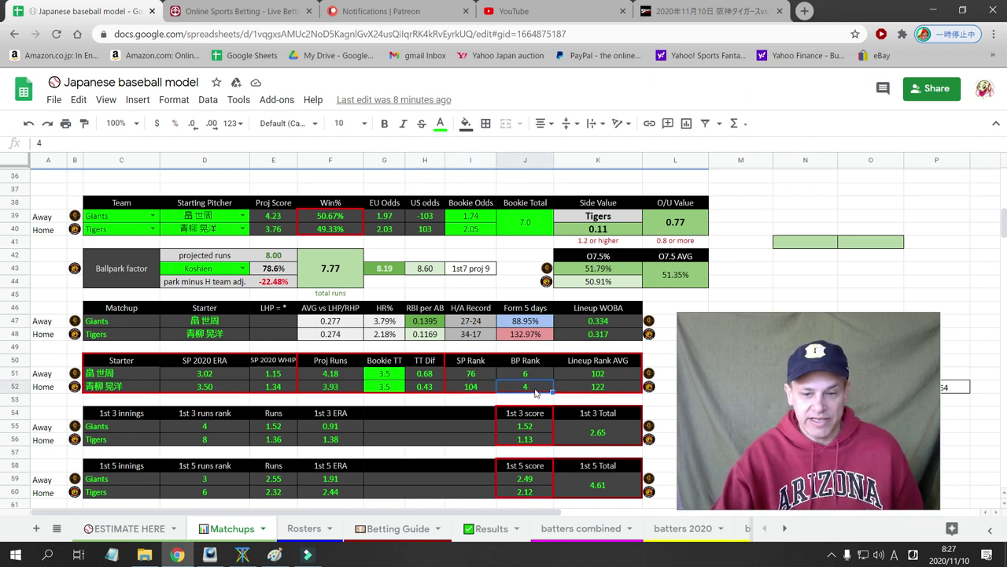
left_click(588, 376)
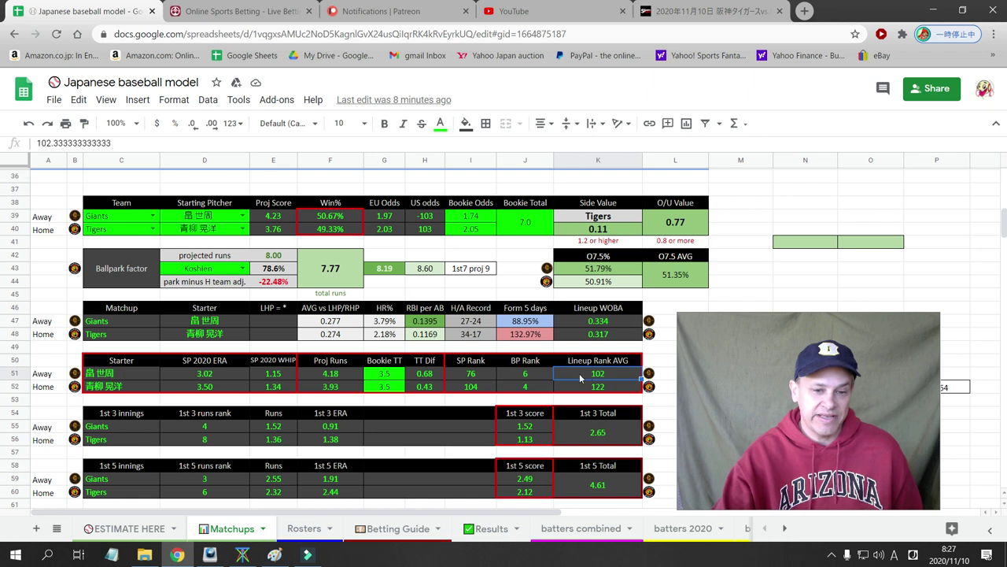
left_click(604, 390)
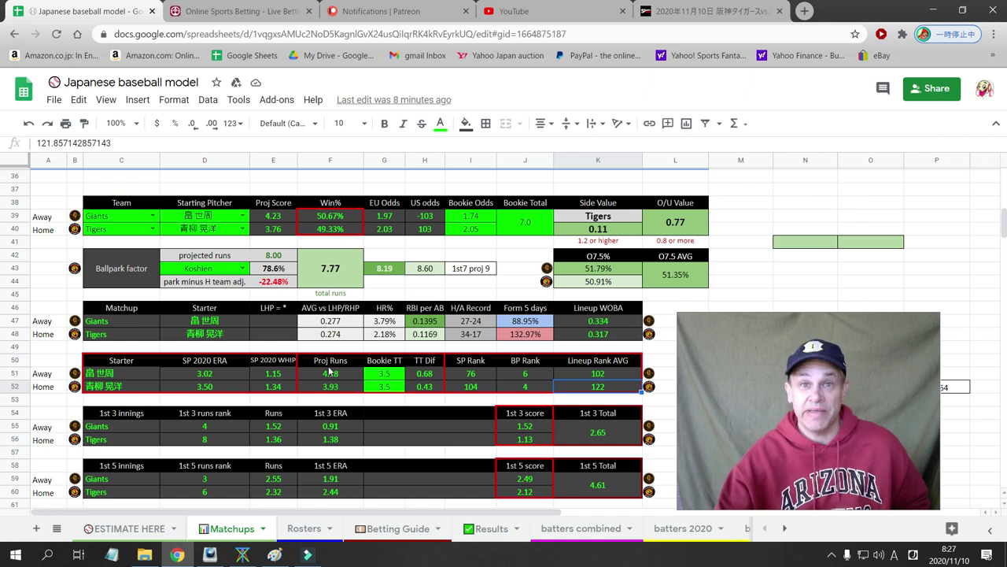
- Compare the Carp–Swallows total runs projections with the bookie total and check the bet note beside the matchup
scroll(329, 370, "up", 6)
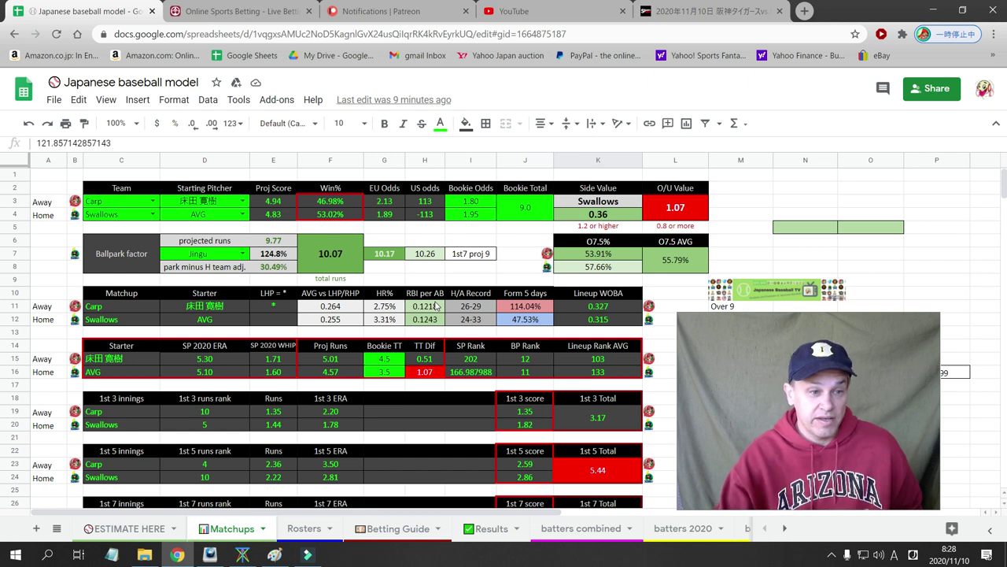
left_click(517, 213)
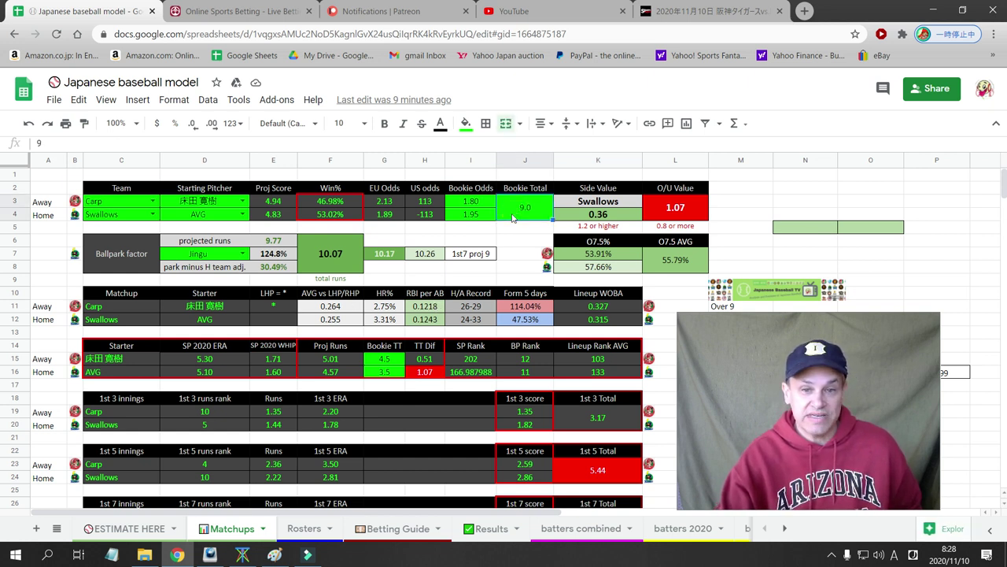
left_click(724, 310)
left_click(450, 270)
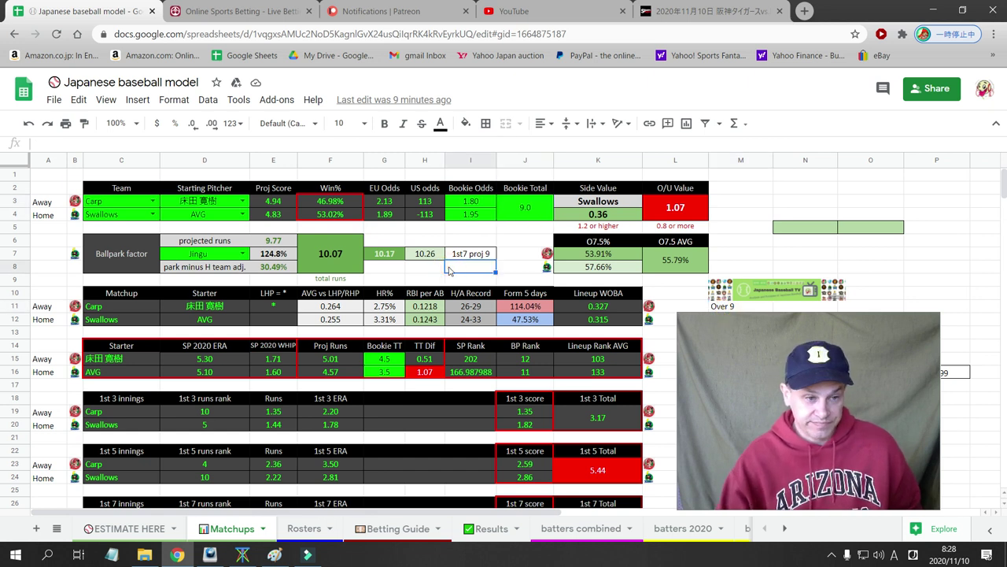
left_click(332, 253)
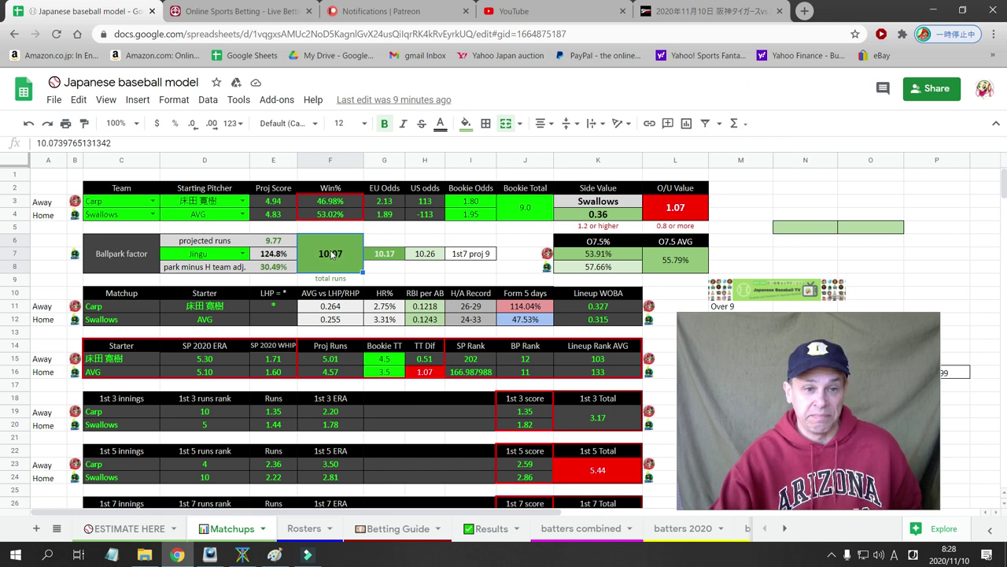
left_click(523, 219)
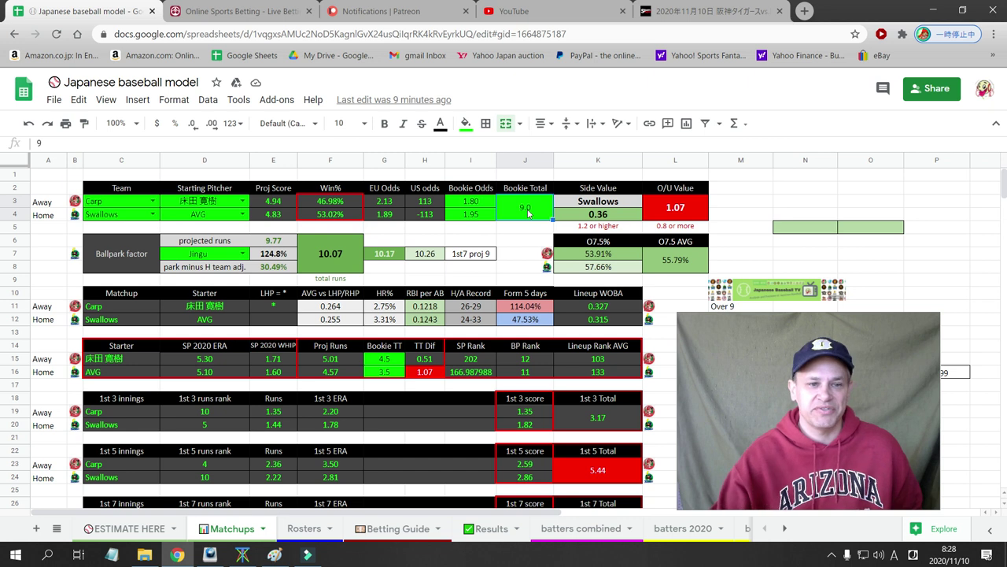
left_click(344, 250)
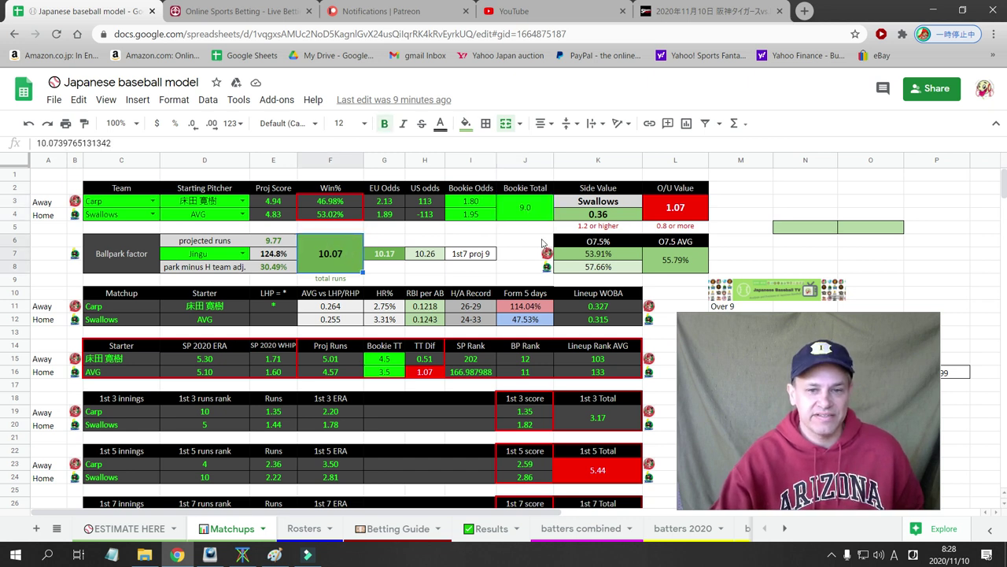
left_click(502, 240)
left_click(425, 255)
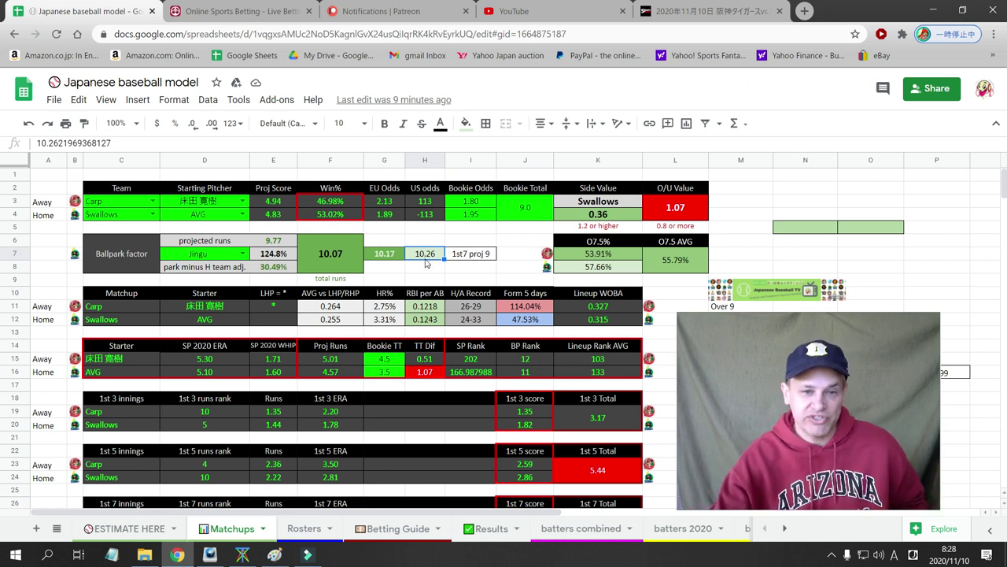
left_click(427, 271)
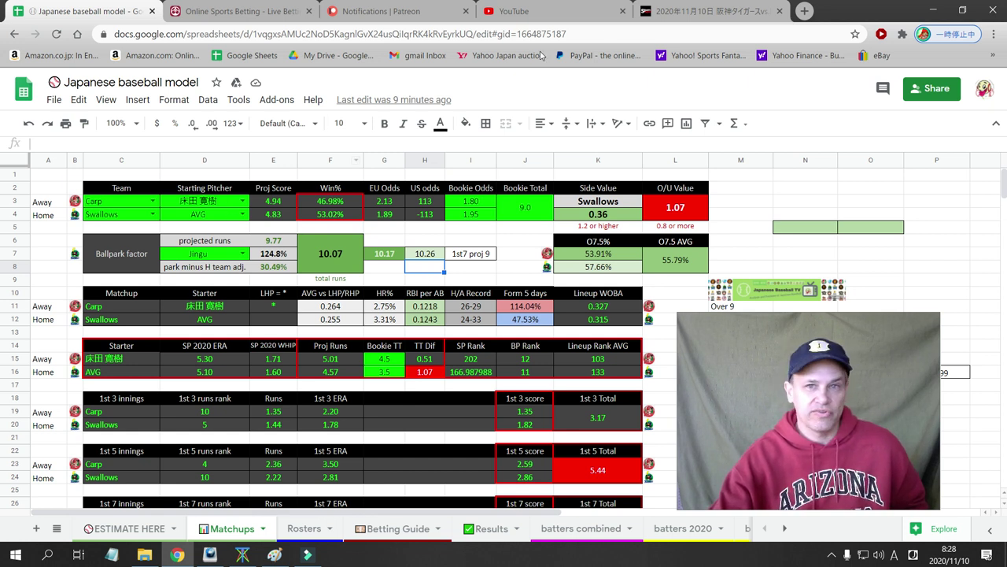
- Switch to the Yahoo baseball site and open the Swallows–Carp game page of November 10 at its announced starters
left_click(686, 11)
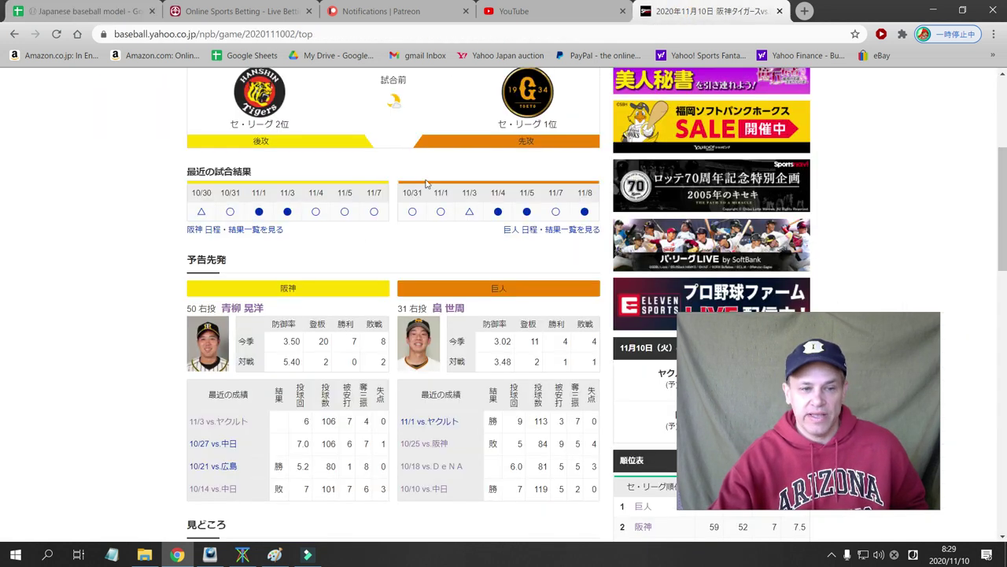
left_click(15, 34)
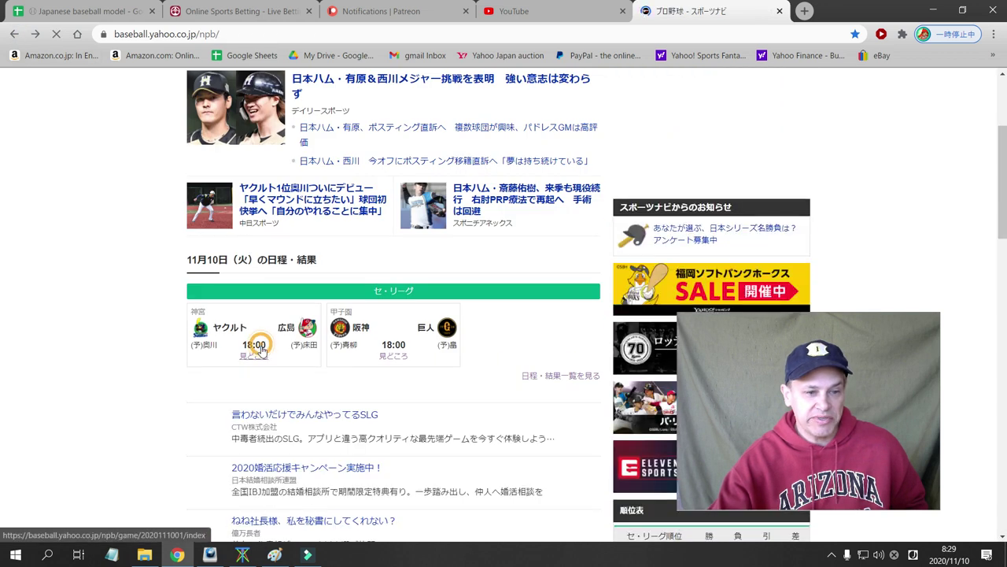
left_click(261, 348)
scroll(313, 344, "down", 3)
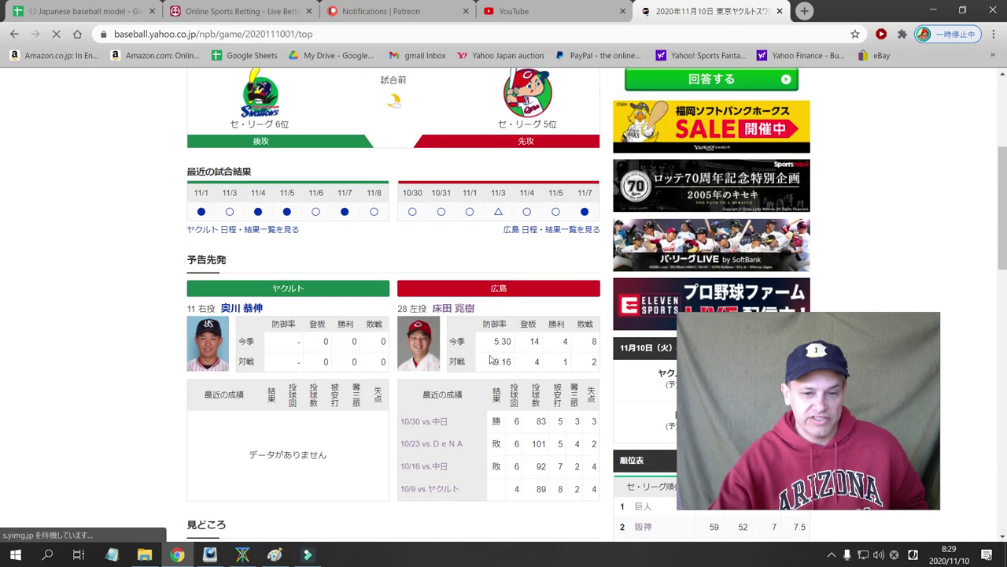
- Check the Carp starter's season ERA and his ERA and wins against the Swallows, and return to the Japanese baseball model spreadsheet
left_click_drag(488, 361, 521, 370)
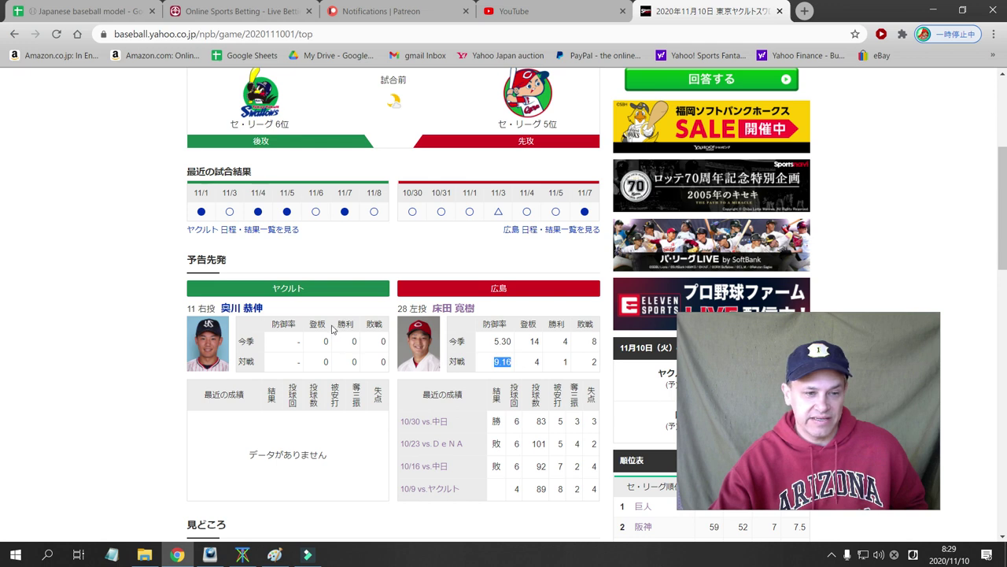
double_click(565, 361)
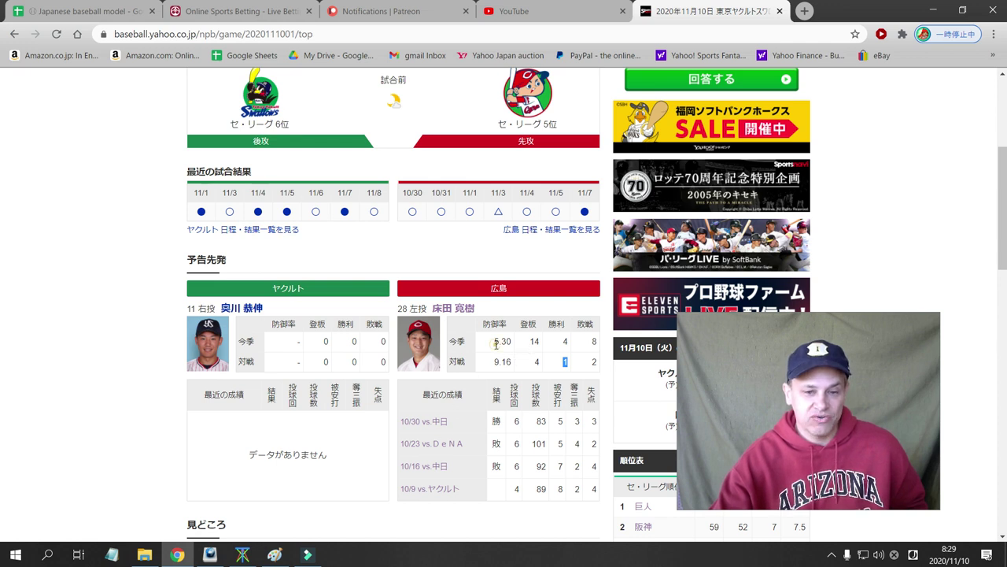
left_click(500, 350)
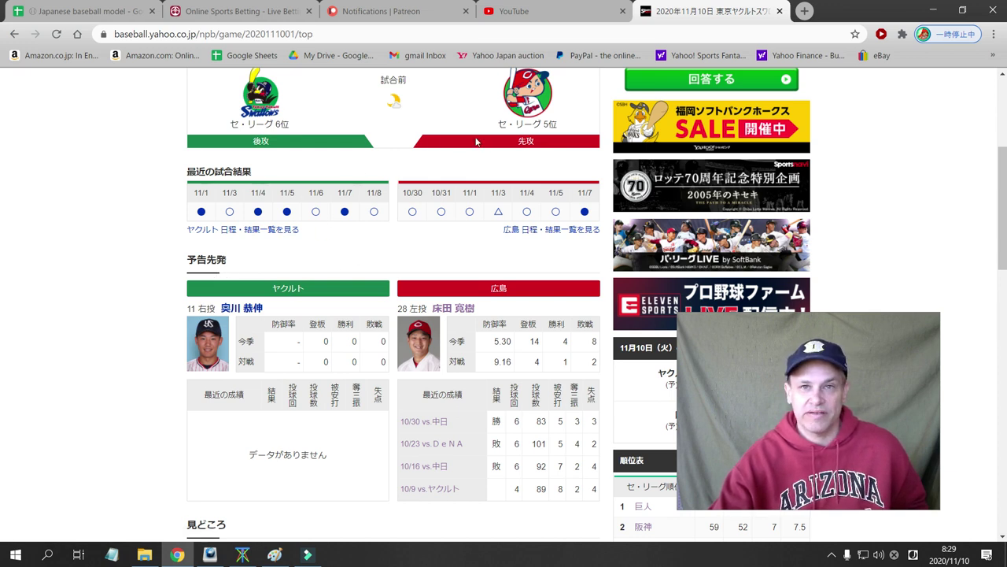
left_click(98, 15)
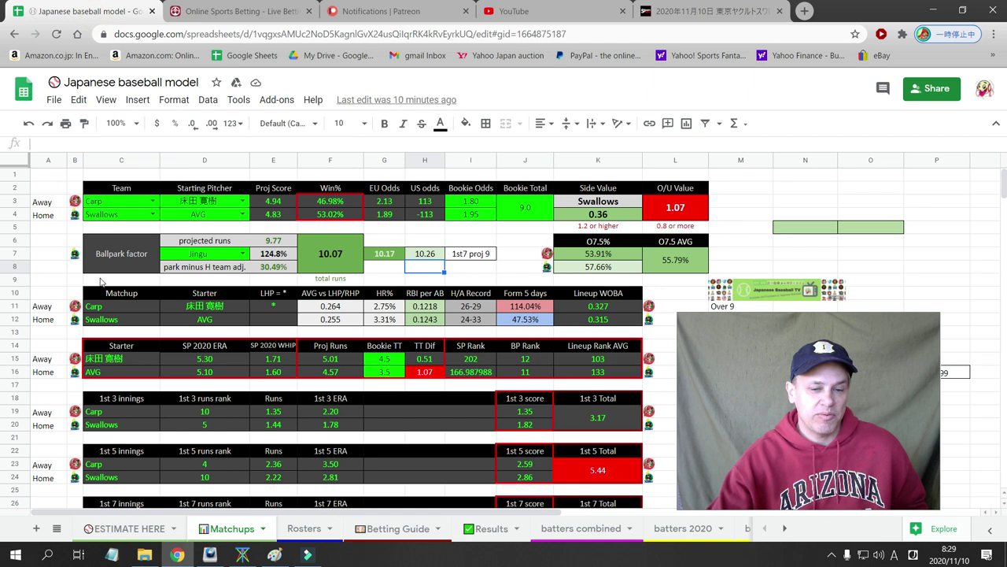